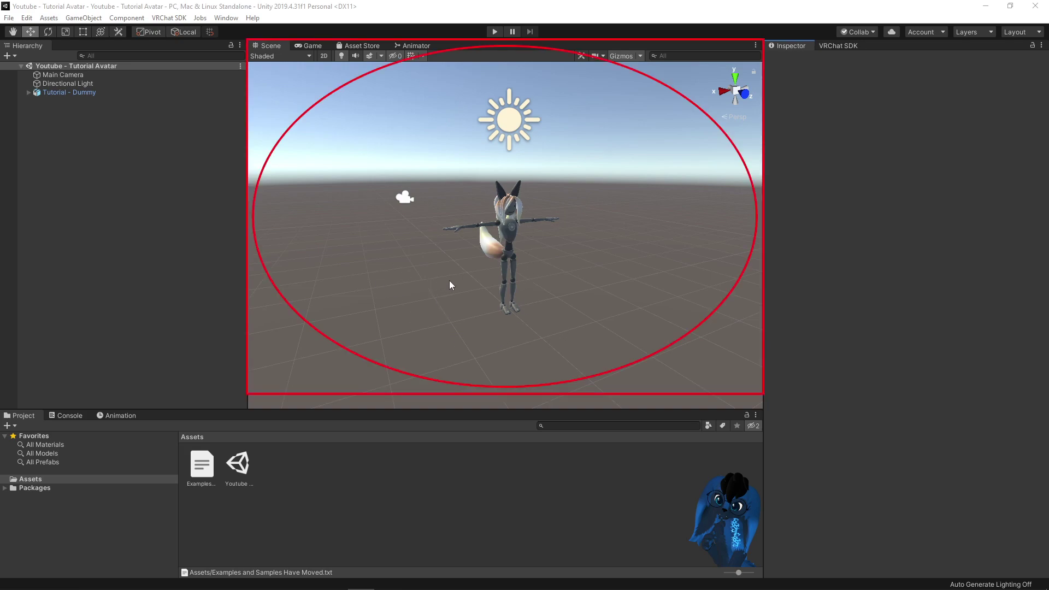
# Step: Examine the Tutorial - Dummy avatar in the scene from the front and from several side angles
pyautogui.moveTo(449, 281)
pyautogui.mouseDown(button='middle')
pyautogui.moveTo(467, 276)
pyautogui.moveTo(454, 290)
pyautogui.moveTo(473, 280)
pyautogui.moveTo(453, 269)
pyautogui.moveTo(461, 288)
pyautogui.moveTo(442, 264)
pyautogui.moveTo(461, 276)
pyautogui.moveTo(481, 260)
pyautogui.moveTo(466, 274)
pyautogui.moveTo(480, 274)
pyautogui.moveTo(470, 265)
pyautogui.moveTo(477, 273)
pyautogui.moveTo(466, 277)
pyautogui.moveTo(464, 264)
pyautogui.moveTo(461, 277)
pyautogui.moveTo(427, 250)
pyautogui.mouseUp(button='middle')
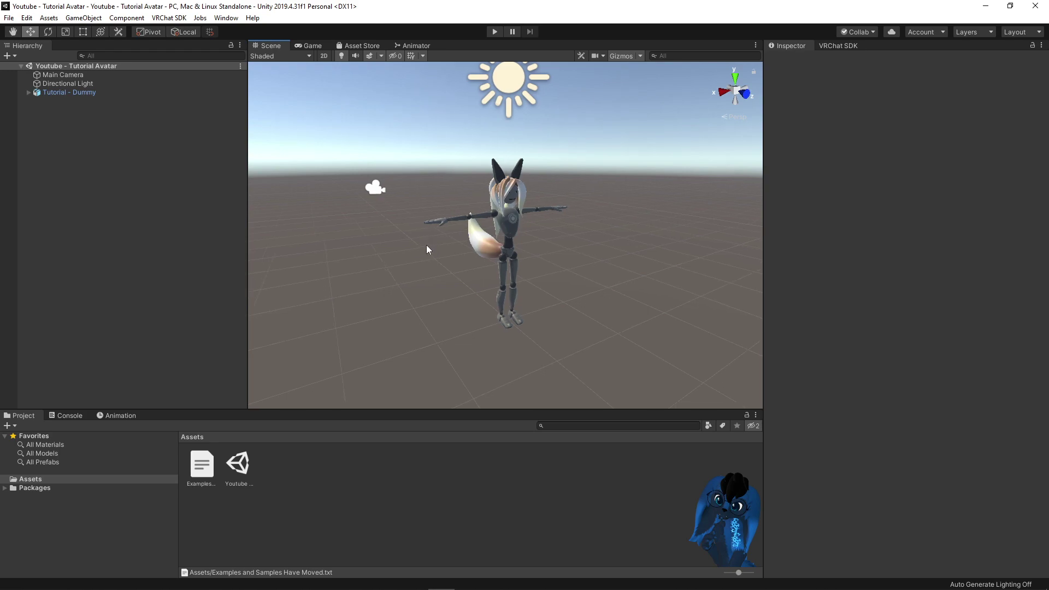
pyautogui.moveTo(426, 245)
pyautogui.keyDown('alt'); pyautogui.mouseDown()
pyautogui.moveTo(415, 272)
pyautogui.moveTo(468, 271)
pyautogui.moveTo(452, 202)
pyautogui.moveTo(391, 227)
pyautogui.moveTo(433, 277)
pyautogui.moveTo(437, 215)
pyautogui.moveTo(421, 234)
pyautogui.moveTo(446, 238)
pyautogui.moveTo(405, 238)
pyautogui.moveTo(428, 236)
pyautogui.mouseUp(); pyautogui.keyUp('alt')
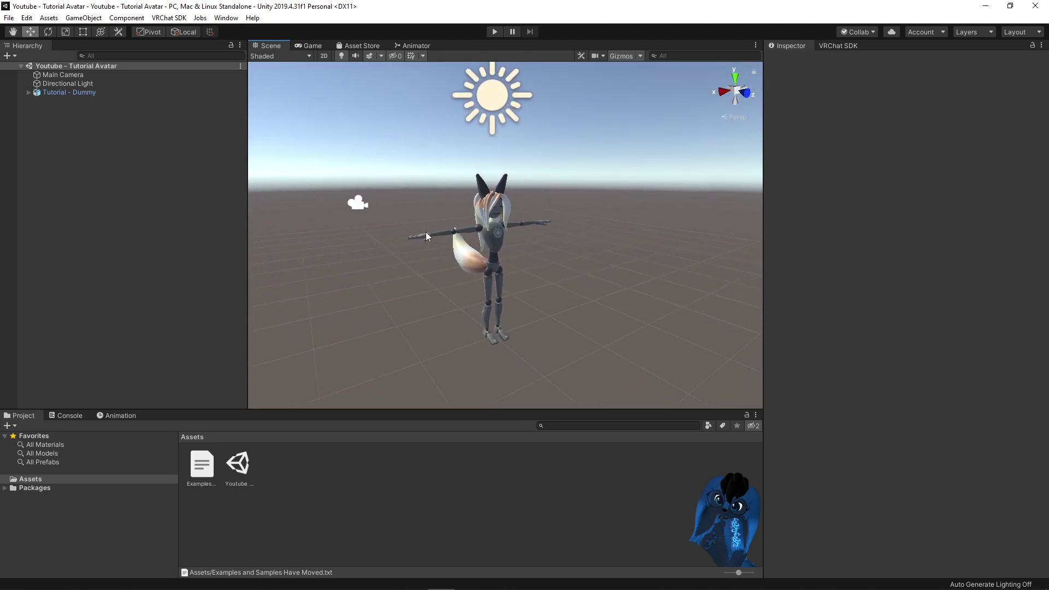
pyautogui.moveTo(429, 234); pyautogui.dragTo(469, 232, button='middle')
pyautogui.scroll(5, 469, 229)
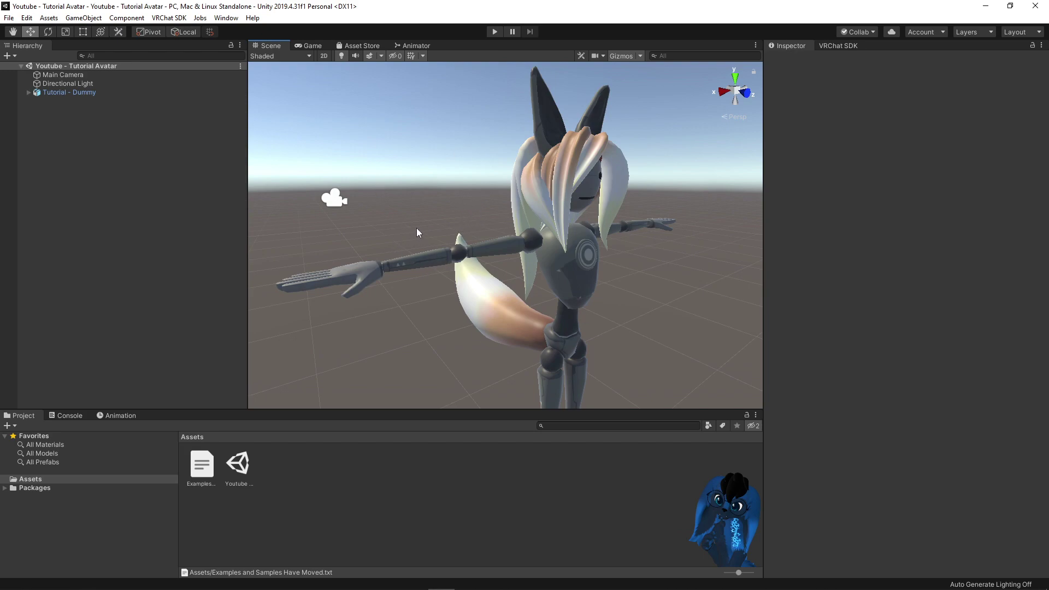
pyautogui.moveTo(445, 224); pyautogui.dragTo(344, 213, button='right')
pyautogui.scroll(-5, 512, 227)
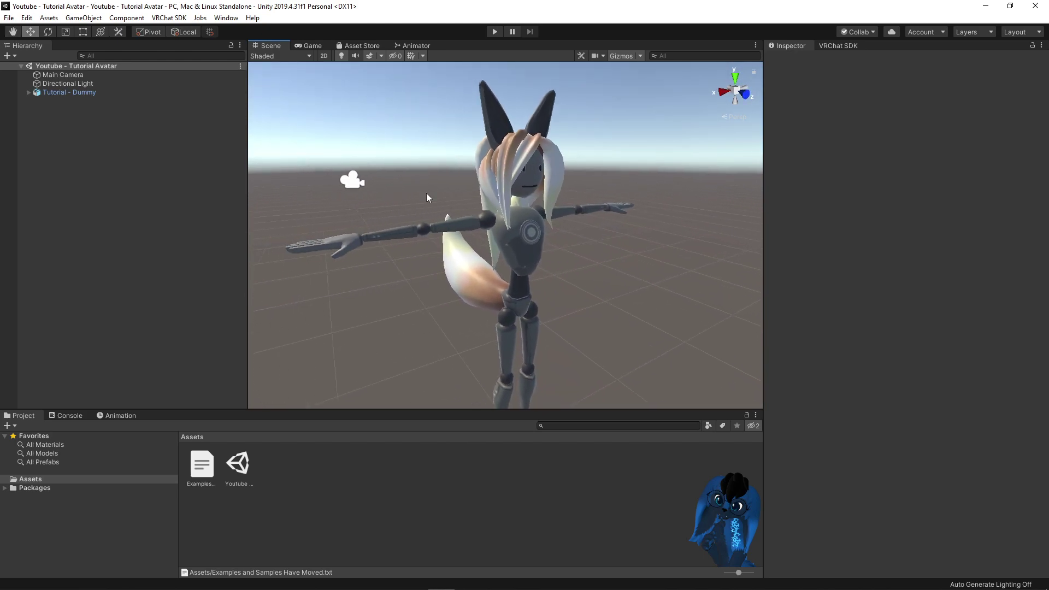
pyautogui.moveTo(427, 193); pyautogui.dragTo(574, 182, button='right')
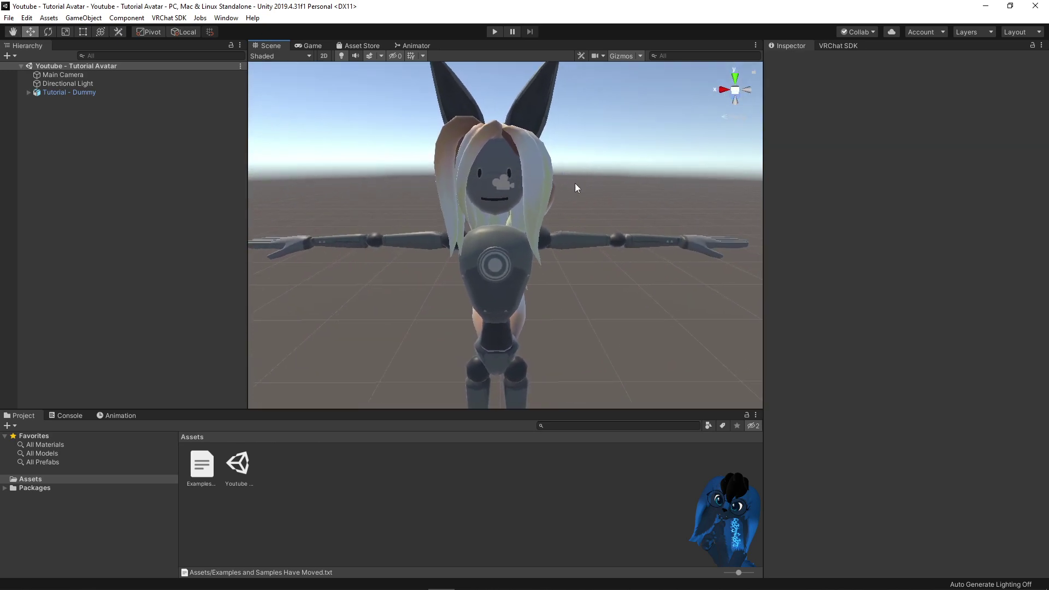
pyautogui.keyDown('alt'); pyautogui.moveTo(548, 177); pyautogui.dragTo(613, 182); pyautogui.keyUp('alt')
# Step: Compare close-up and distant views of the dummy avatar in the scene
pyautogui.scroll(5, 612, 182)
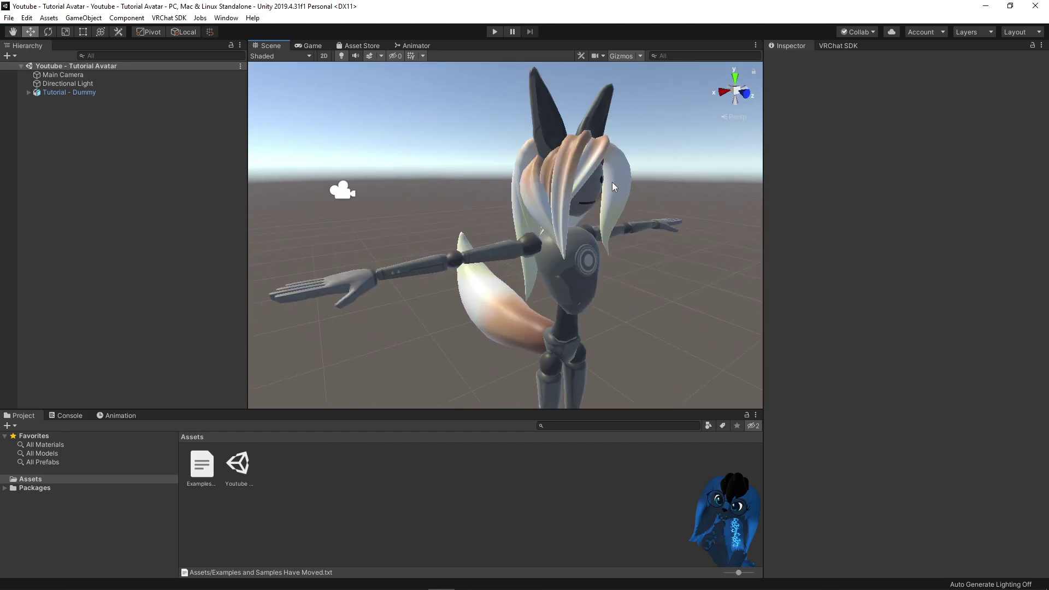
pyautogui.scroll(-6, 612, 182)
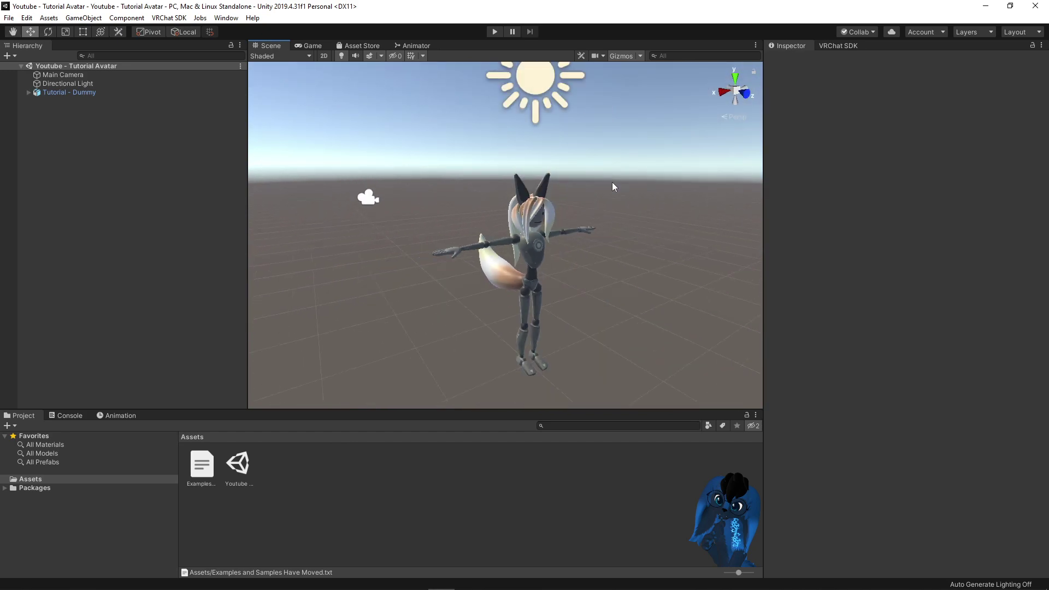
pyautogui.scroll(3, 612, 181)
pyautogui.scroll(-3, 612, 182)
pyautogui.scroll(5, 612, 182)
pyautogui.scroll(-3, 612, 182)
pyautogui.moveTo(577, 213)
pyautogui.keyDown('alt'); pyautogui.mouseDown()
pyautogui.moveTo(609, 225)
pyautogui.moveTo(585, 214)
pyautogui.mouseUp(); pyautogui.keyUp('alt')
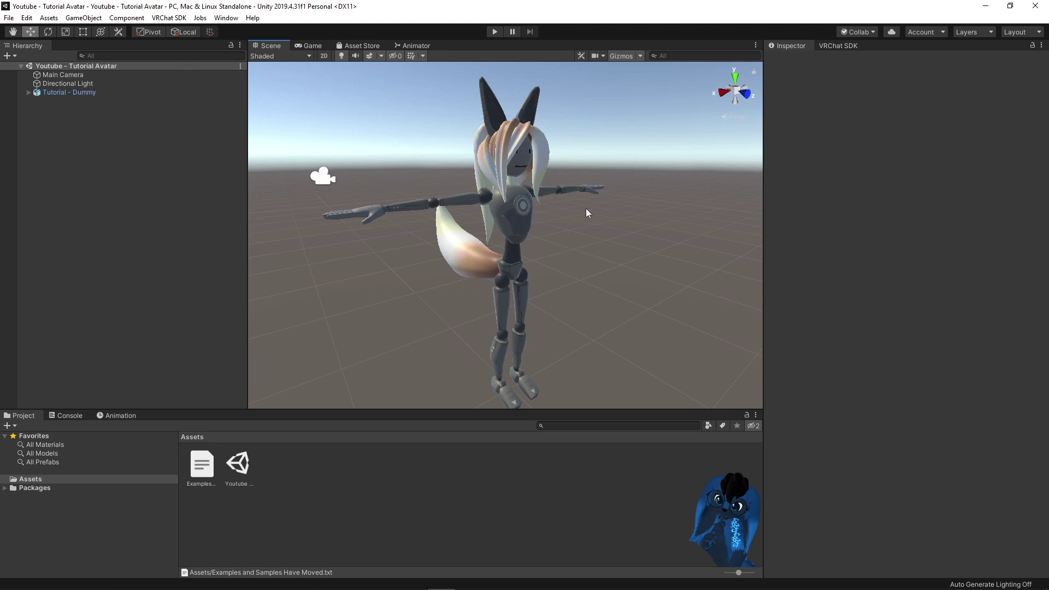
pyautogui.scroll(-3, 587, 213)
pyautogui.scroll(5, 587, 211)
pyautogui.scroll(-3, 588, 212)
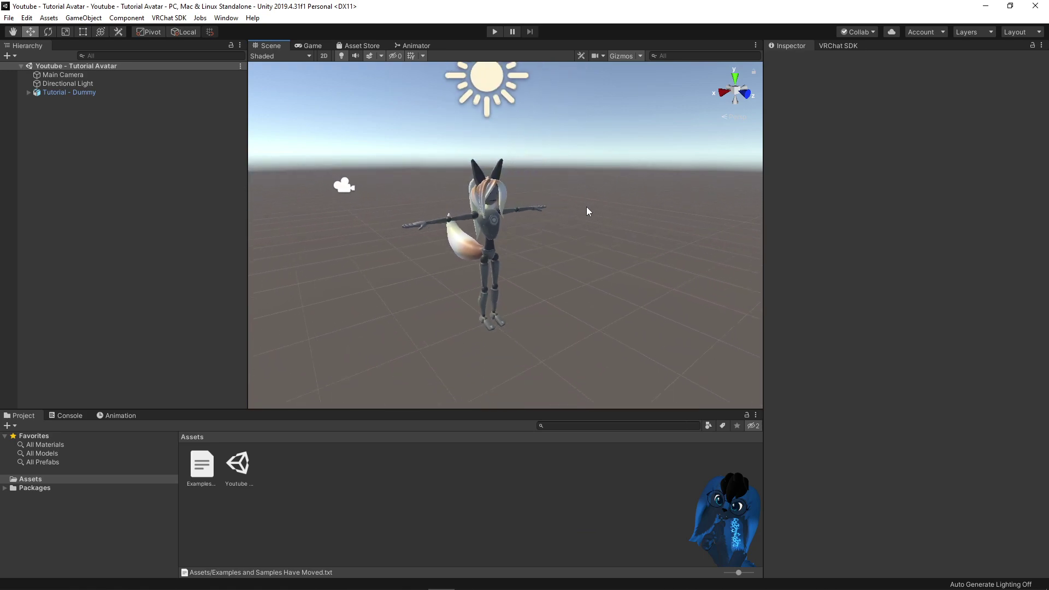
# Step: Survey the dummy avatar from sideways-shifted viewpoints, both near and far
pyautogui.press('Right')
pyautogui.press('Left')
pyautogui.press('Right')
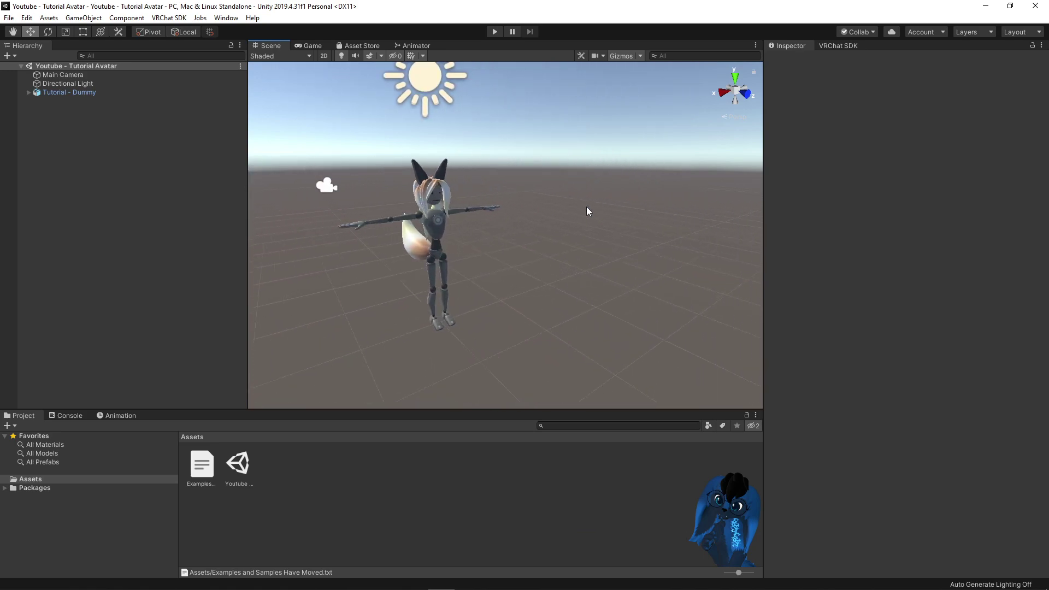
pyautogui.scroll(3, 586, 205)
pyautogui.scroll(-3, 585, 205)
pyautogui.scroll(4, 586, 205)
pyautogui.press('Left')
pyautogui.scroll(5, 587, 207)
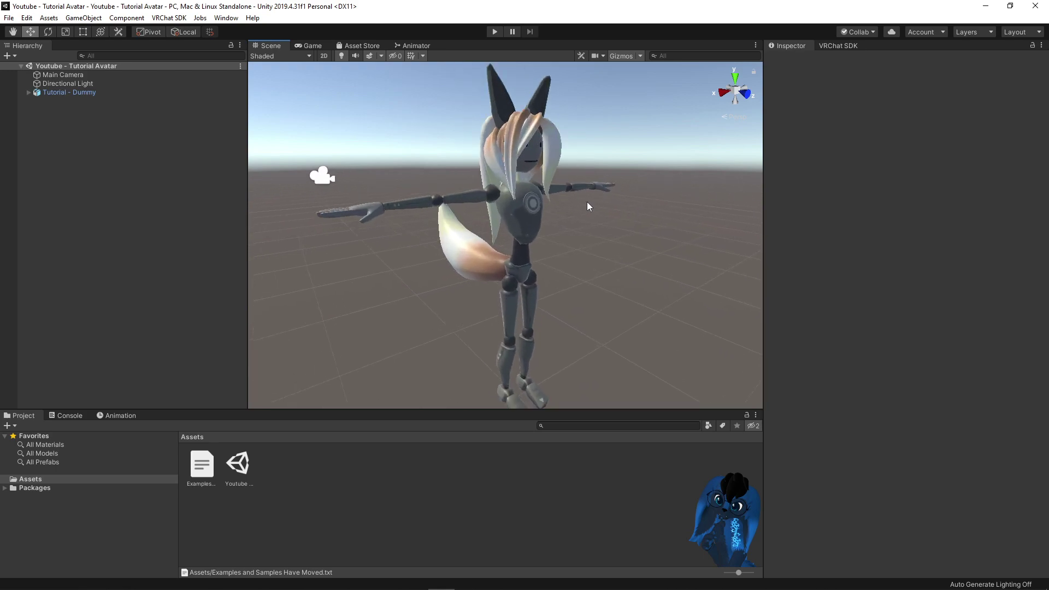
pyautogui.scroll(-3, 588, 206)
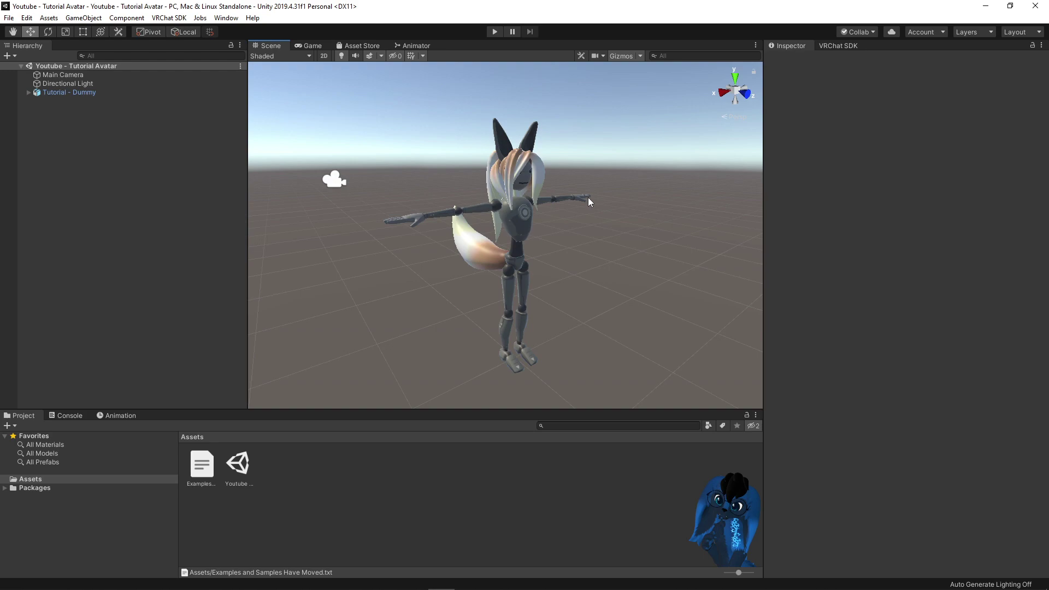
pyautogui.scroll(-2, 589, 201)
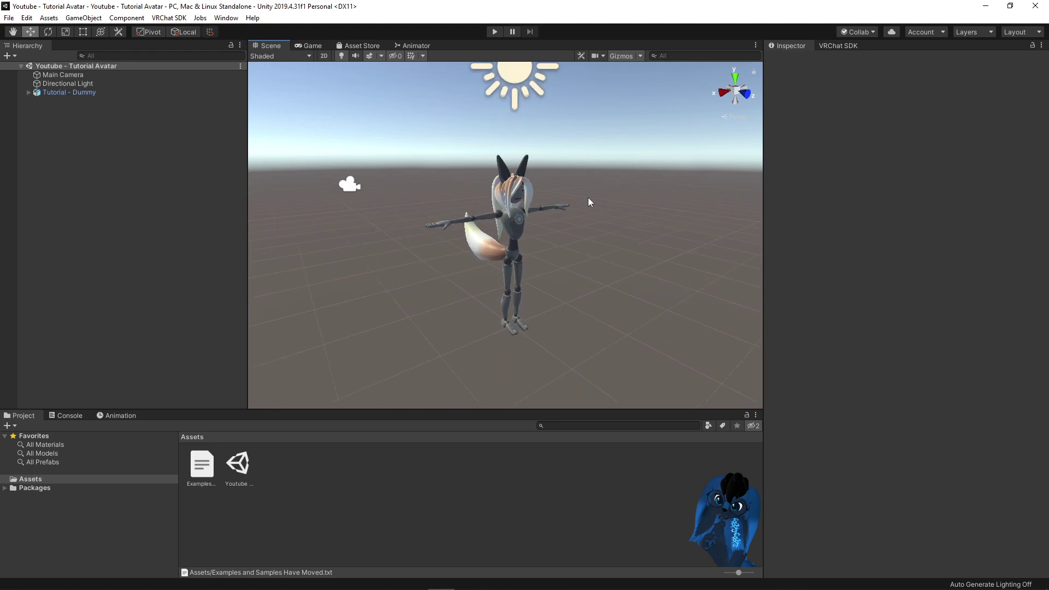
pyautogui.scroll(3, 588, 201)
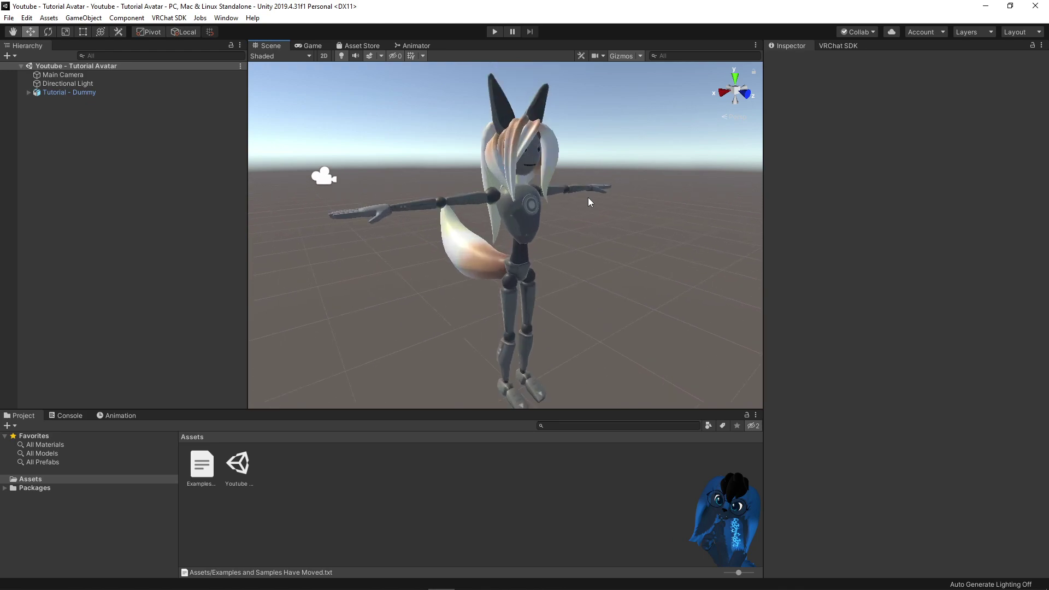
pyautogui.scroll(-2, 588, 201)
pyautogui.scroll(3, 588, 200)
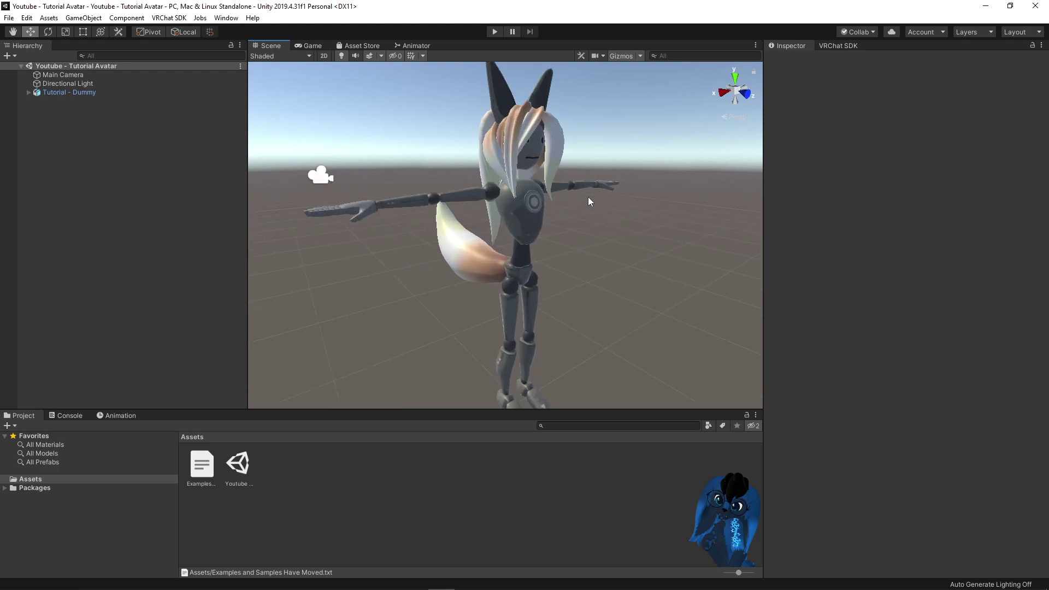
pyautogui.scroll(3, 587, 195)
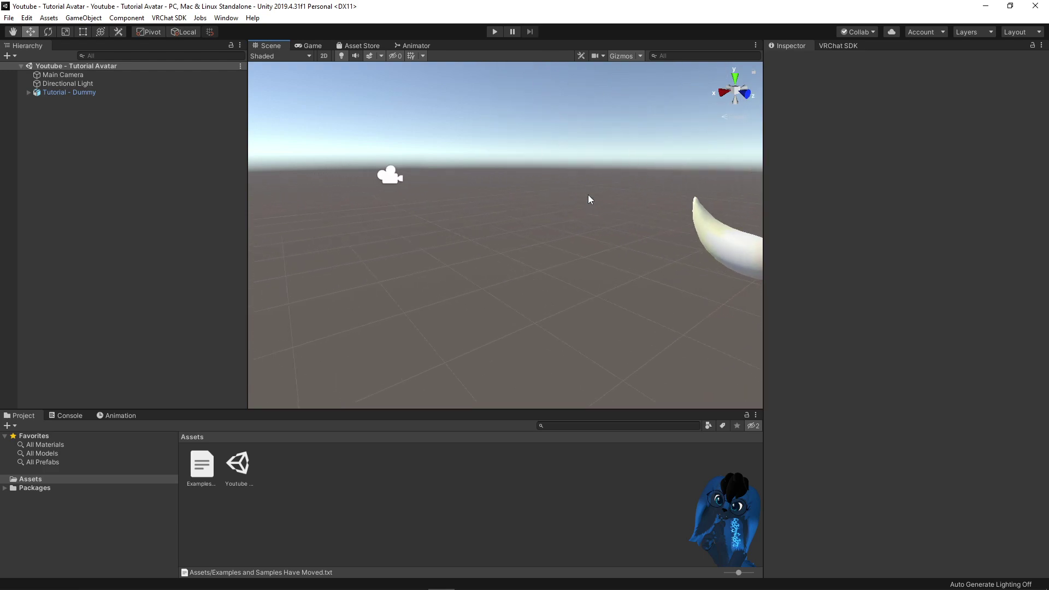
# Step: View the dummy avatar from either side, ending with its full body centred in the scene
pyautogui.press('Right')
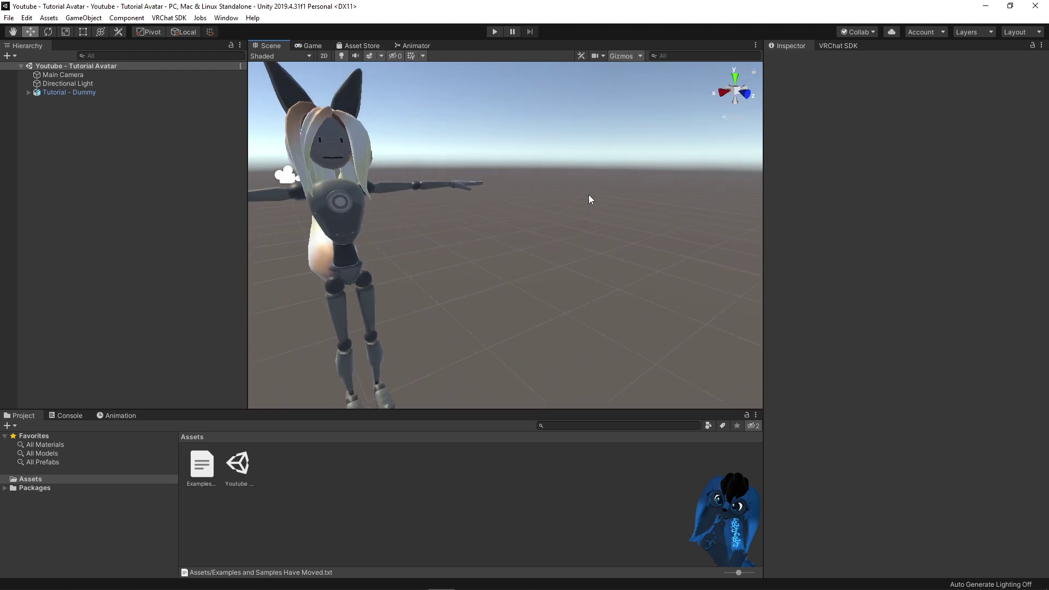
pyautogui.press('Left')
pyautogui.press('Right')
pyautogui.press('Left')
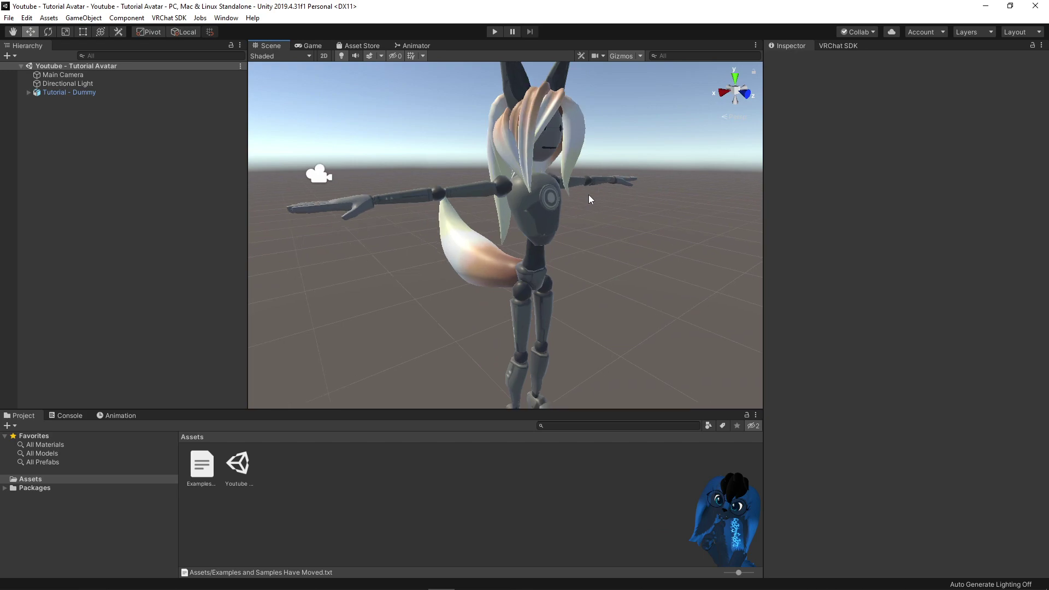
pyautogui.scroll(-2, 589, 195)
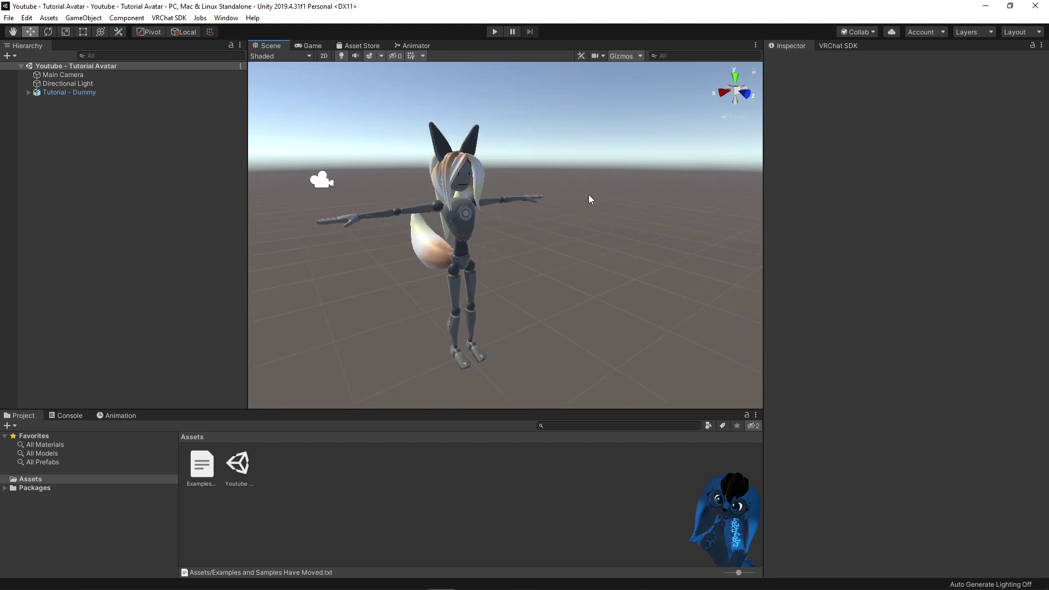
pyautogui.press('Left')
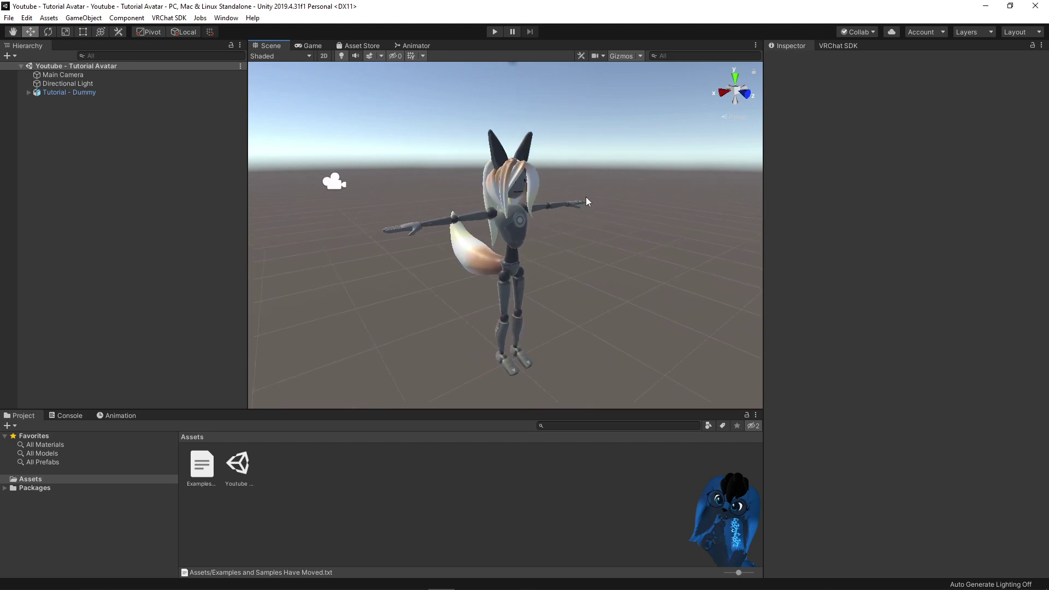
pyautogui.press('alt')
pyautogui.keyDown('alt'); pyautogui.moveTo(577, 218); pyautogui.dragTo(572, 216); pyautogui.keyUp('alt')
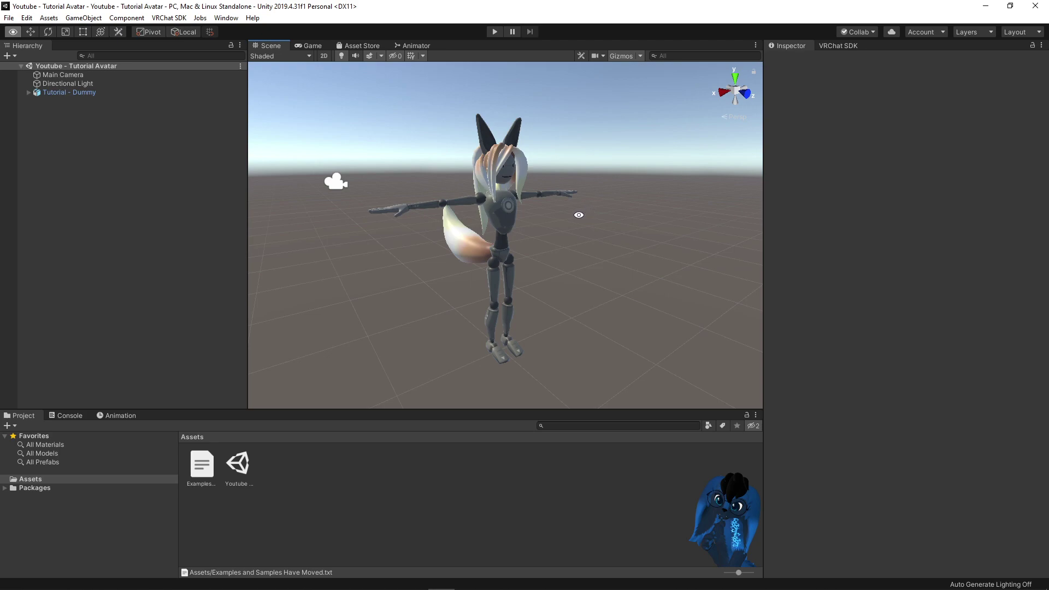
pyautogui.moveTo(579, 214)
pyautogui.keyDown('alt'); pyautogui.mouseDown()
pyautogui.moveTo(593, 214)
pyautogui.moveTo(548, 215)
pyautogui.moveTo(593, 204)
pyautogui.moveTo(586, 214)
pyautogui.mouseUp(); pyautogui.keyUp('alt')
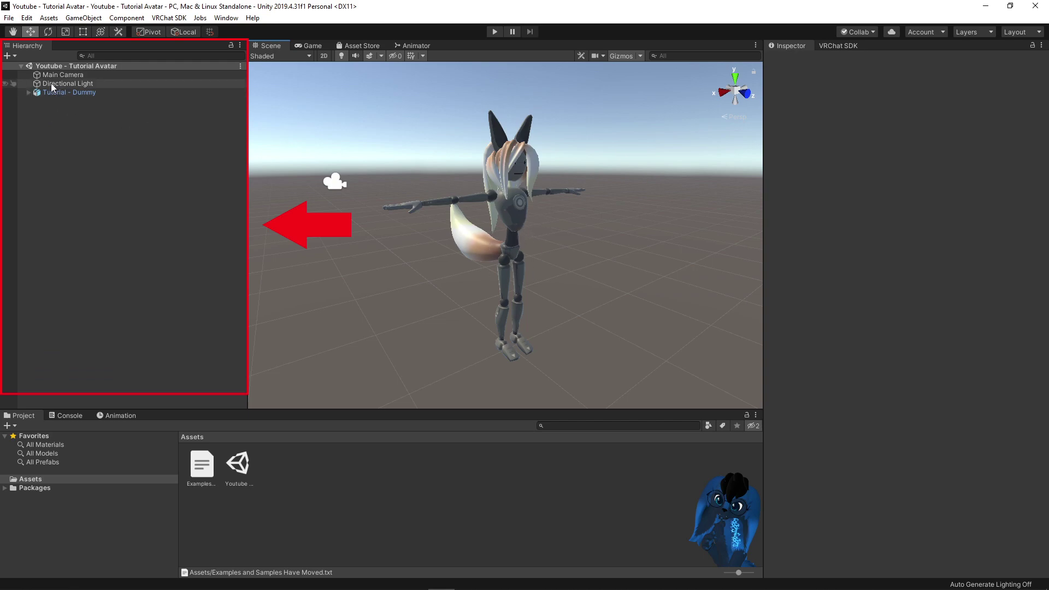
# Step: Inspect the Tutorial - Dummy object's child hierarchy down through Armature, Hips and LeftUpLeg, and leave it collapsed
pyautogui.click(27, 92)
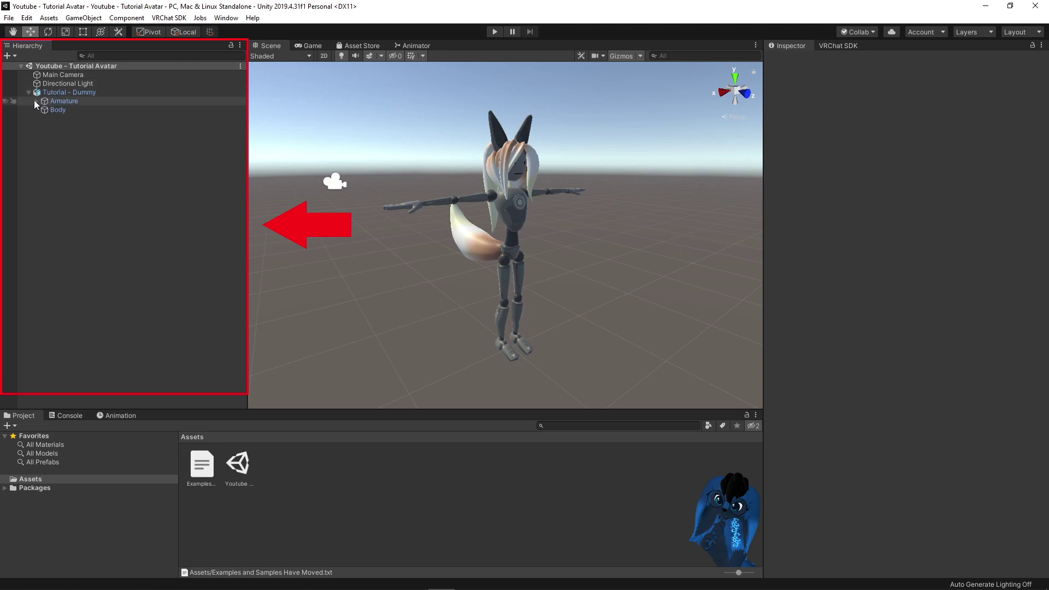
pyautogui.click(35, 101)
pyautogui.click(44, 109)
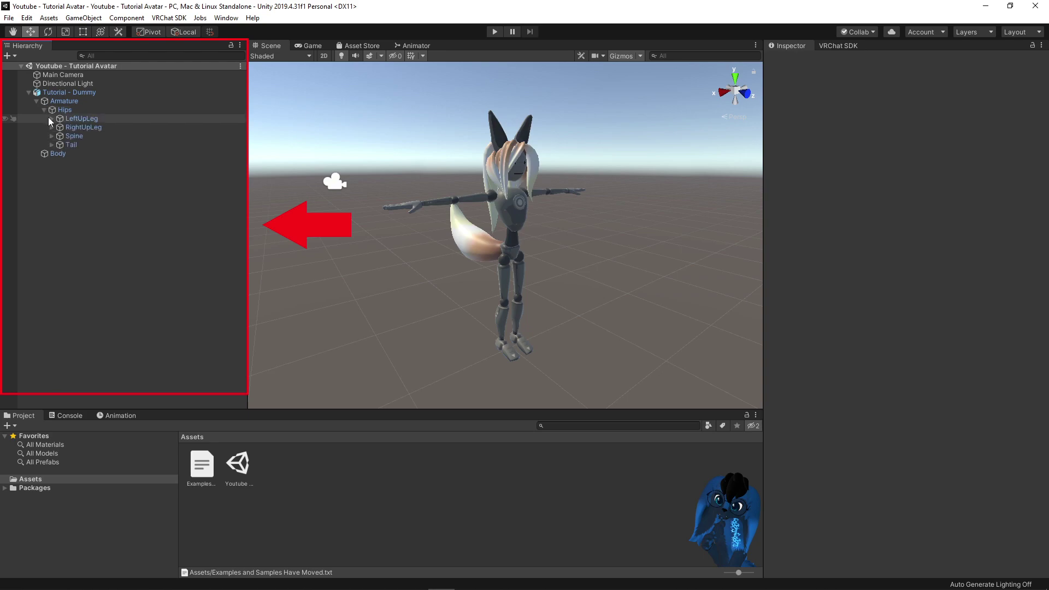
pyautogui.click(50, 119)
pyautogui.click(48, 118)
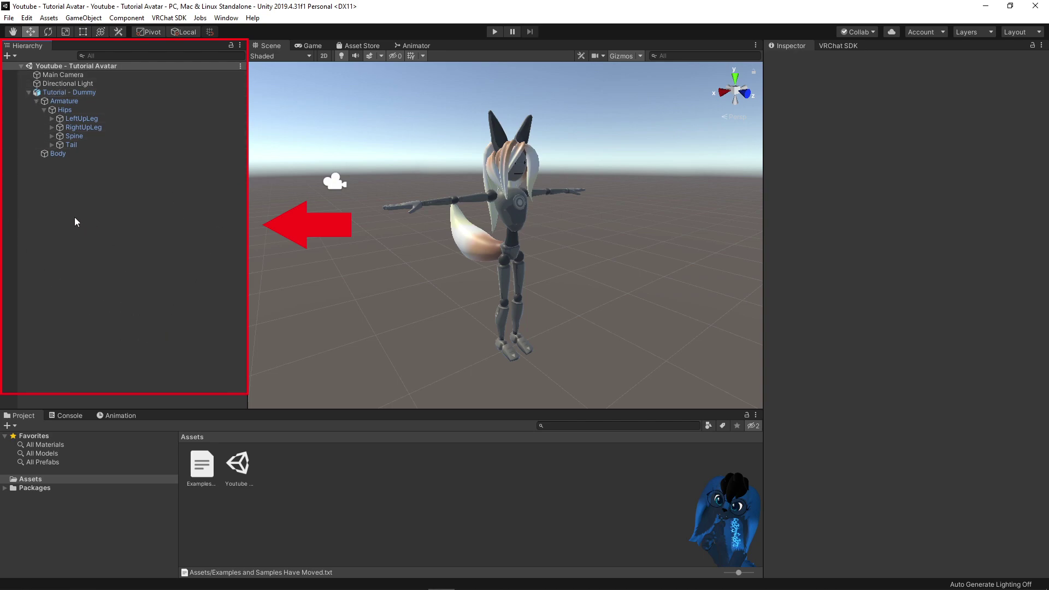
pyautogui.click(27, 92)
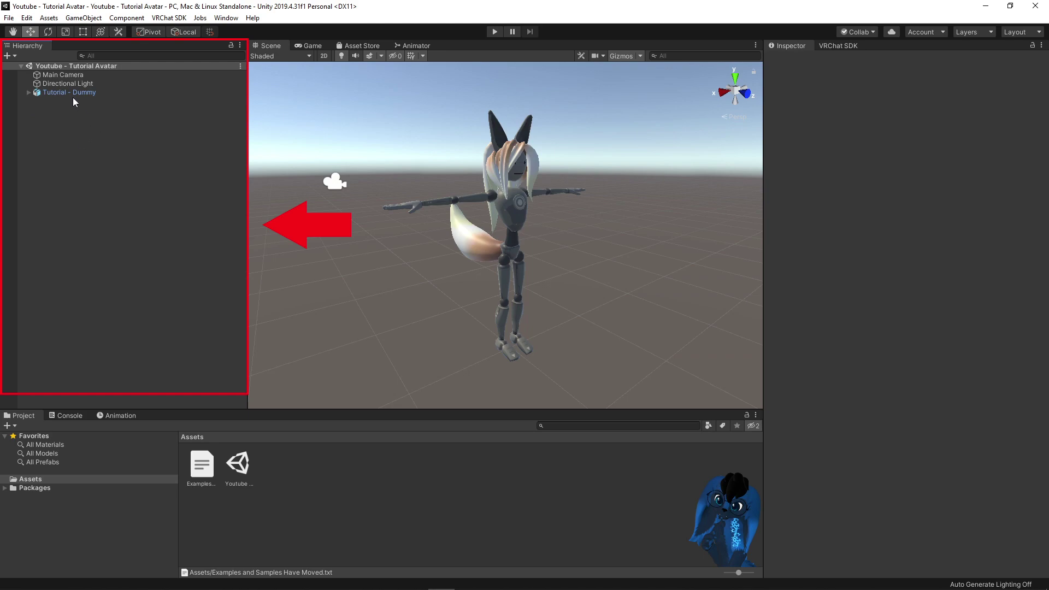
pyautogui.click(29, 92)
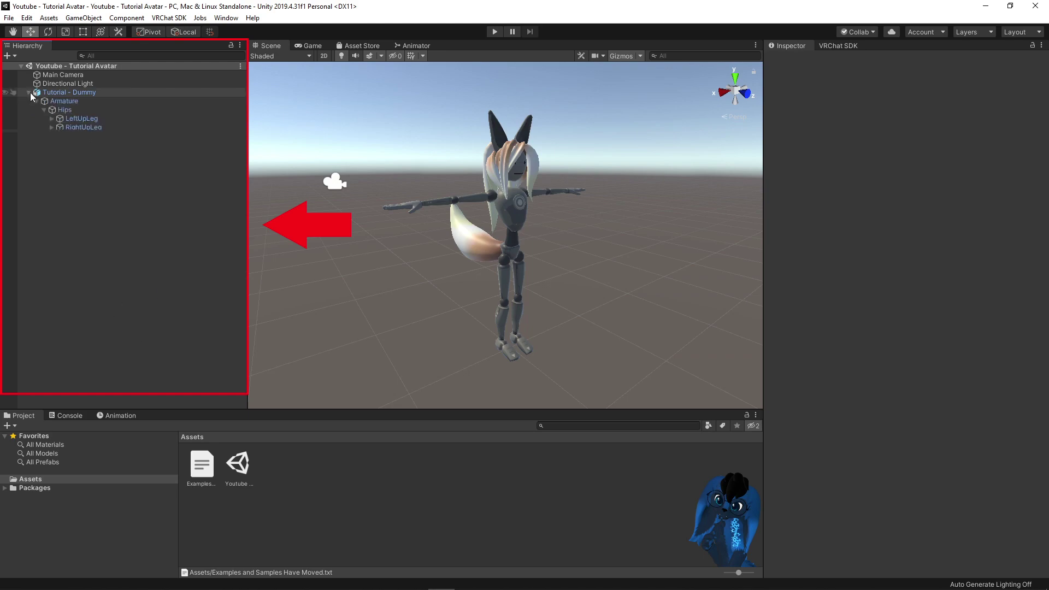
pyautogui.click(29, 93)
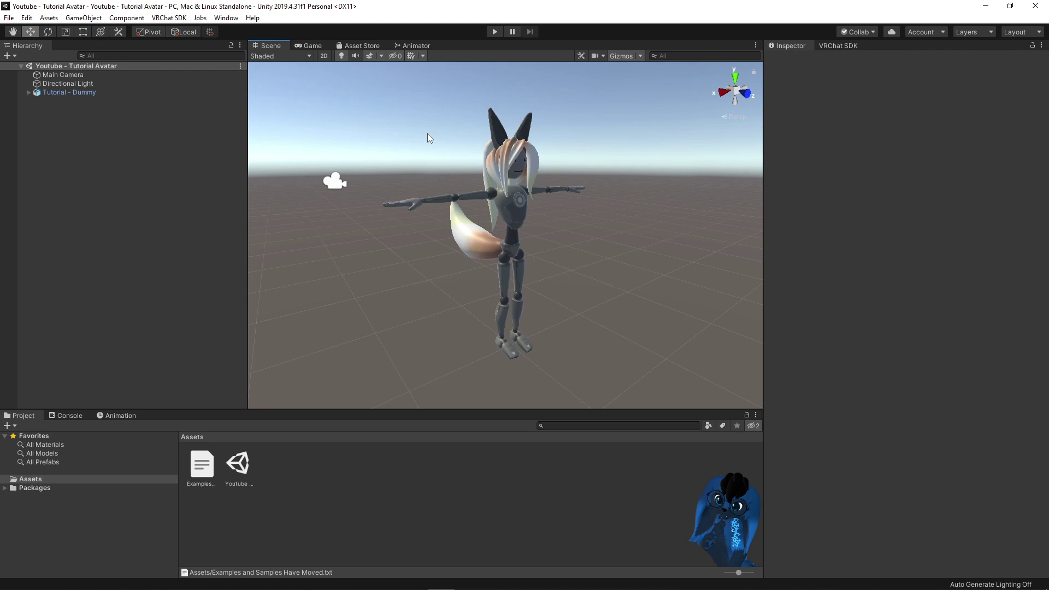
pyautogui.moveTo(427, 133); pyautogui.dragTo(437, 275, button='middle')
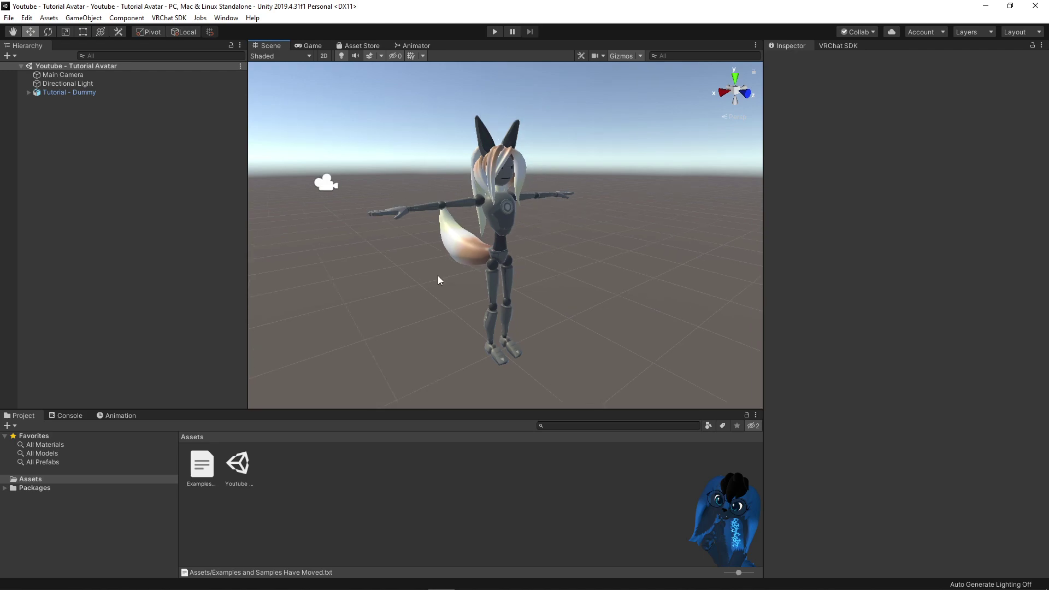